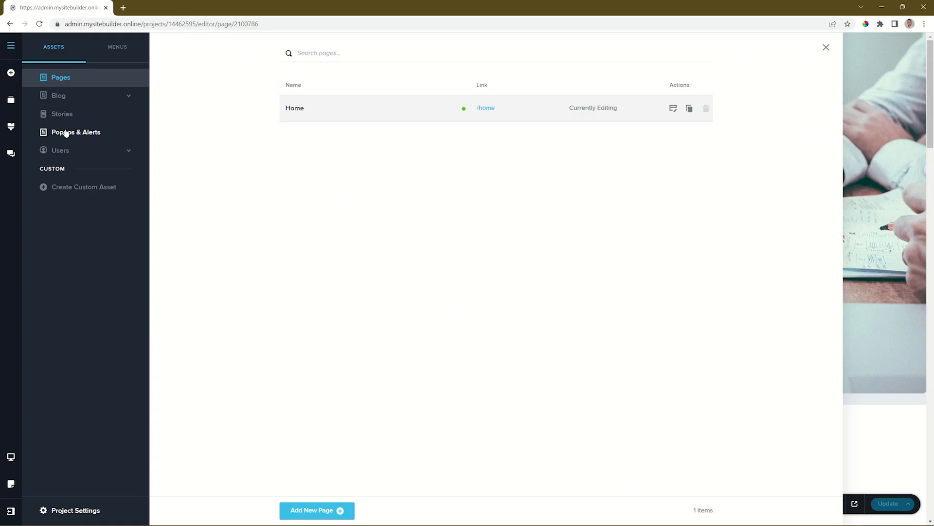
# Step: Create a new popup titled "Valentine's Day Special2024", save it and return to the popup list
pyautogui.click(66, 133)
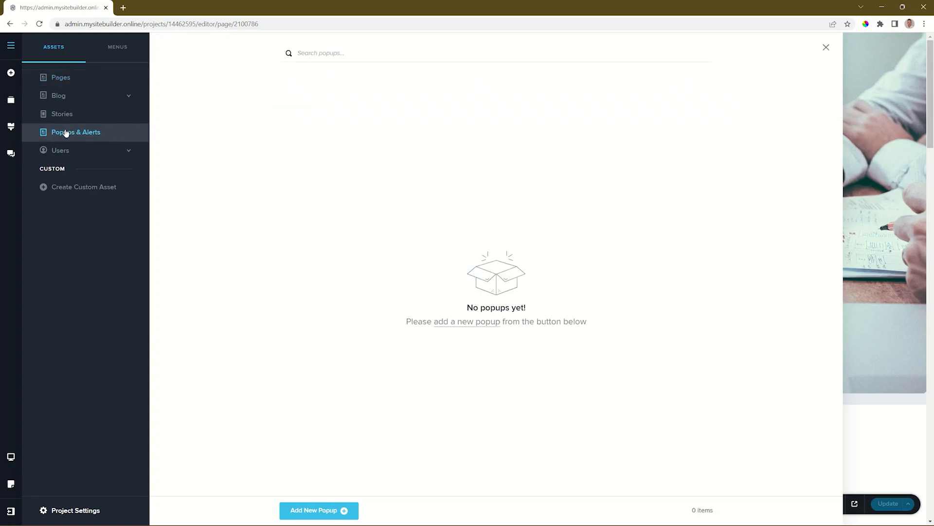
pyautogui.click(326, 509)
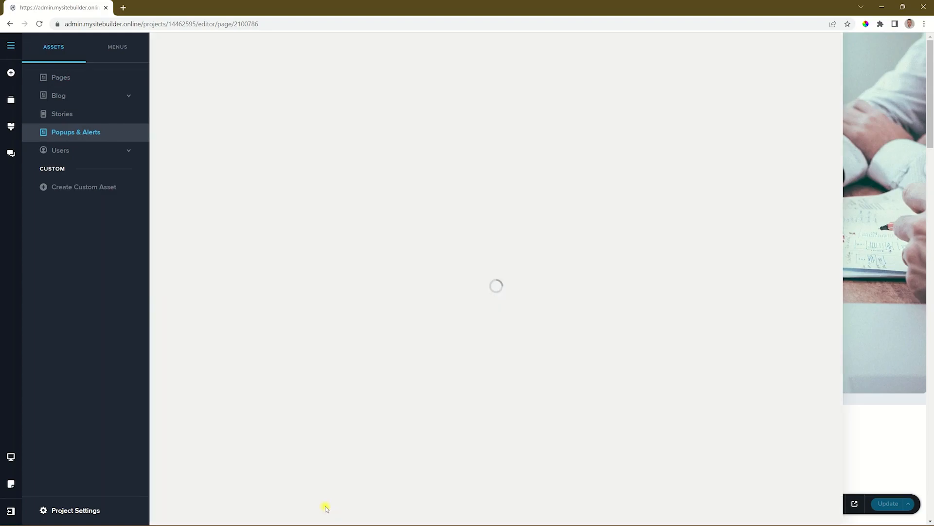
pyautogui.click(322, 93)
pyautogui.write("Valentine's Day Special2024")
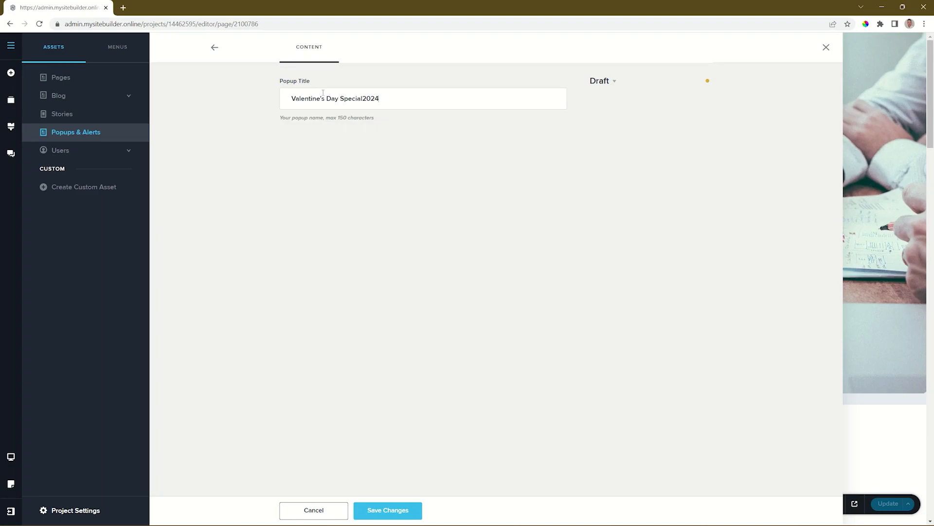
pyautogui.click(404, 509)
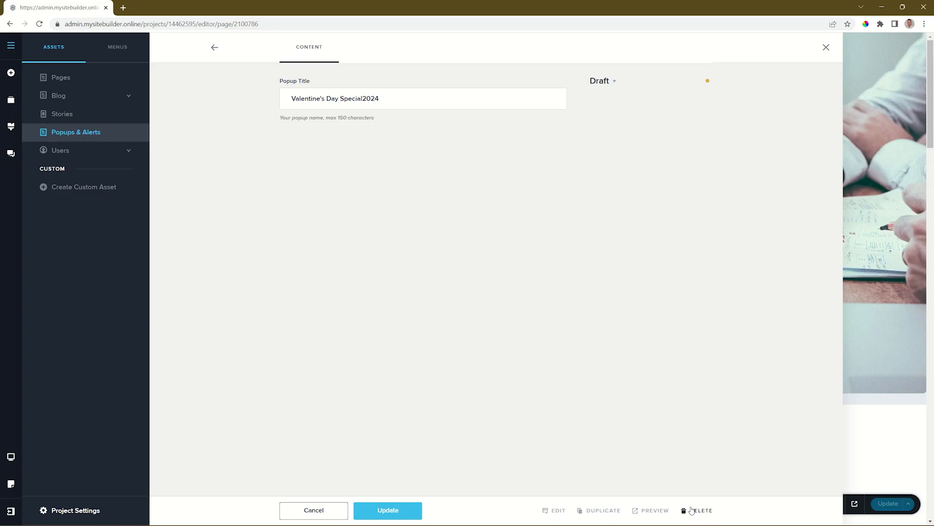
pyautogui.click(215, 49)
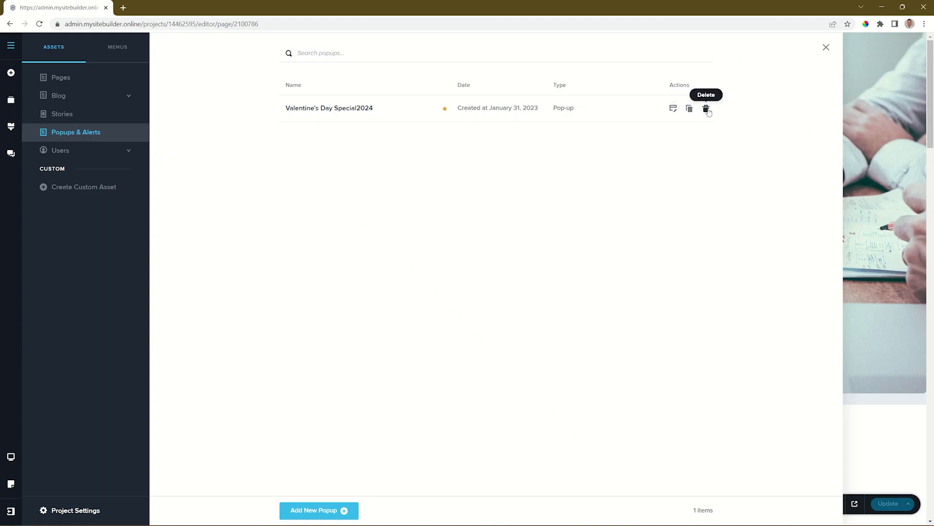
# Step: Open the new popup for editing and insert the portrait Black Friday Deals template with the black-and-white fashion photo
pyautogui.click(674, 110)
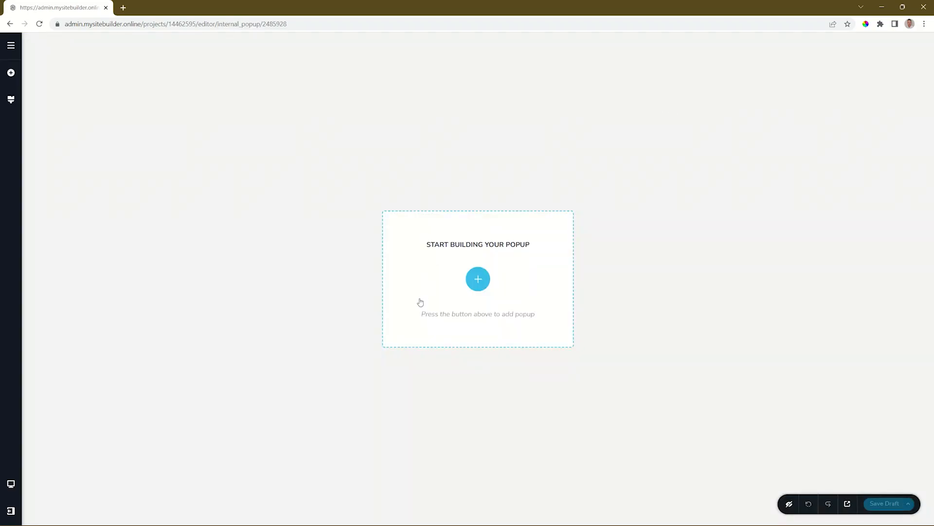
pyautogui.click(471, 278)
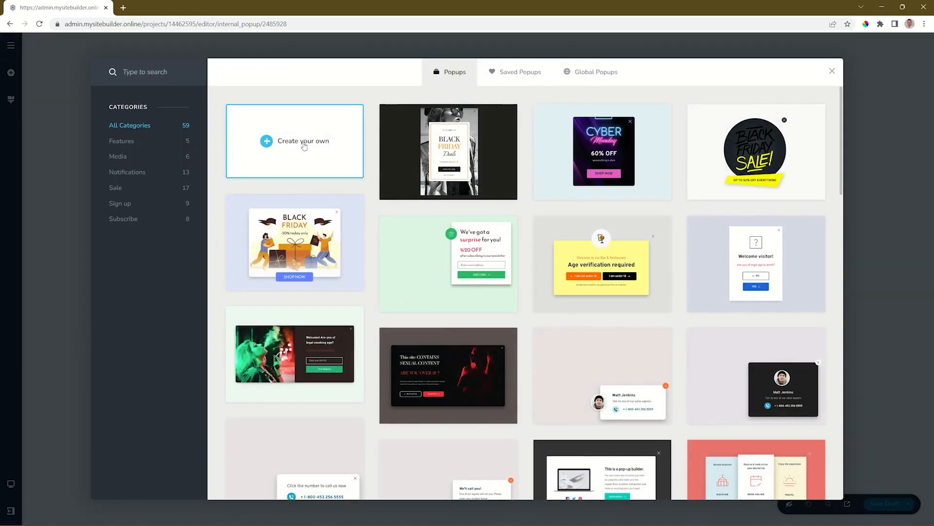
pyautogui.click(452, 149)
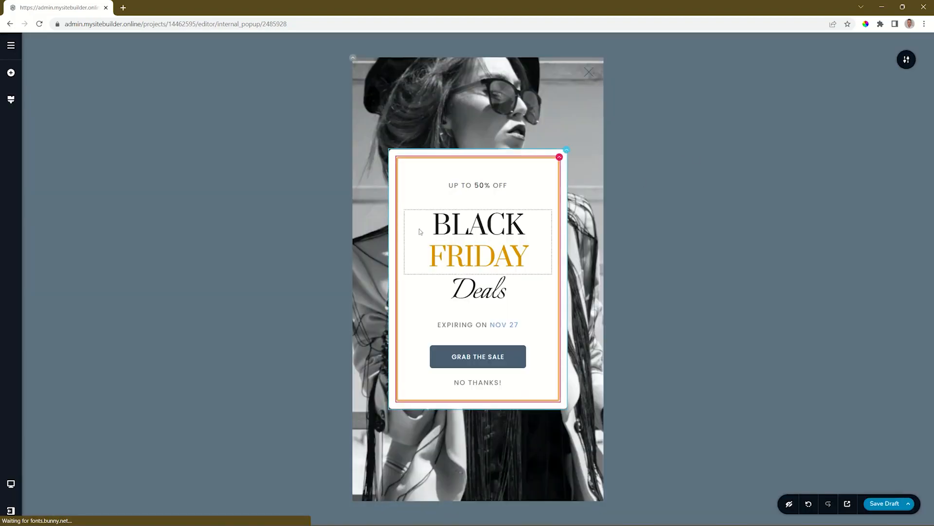
# Step: Replace the "BLACK FRIDAY" heading with "Valentine's" and change "ON" to "in" in the expiry line
pyautogui.doubleClick(466, 228)
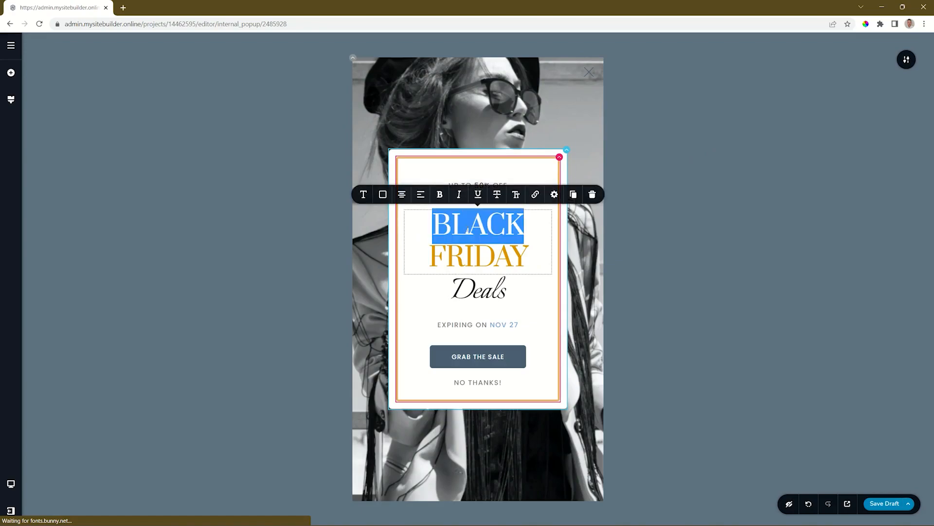
pyautogui.tripleClick(468, 228)
pyautogui.press('BackSpace')
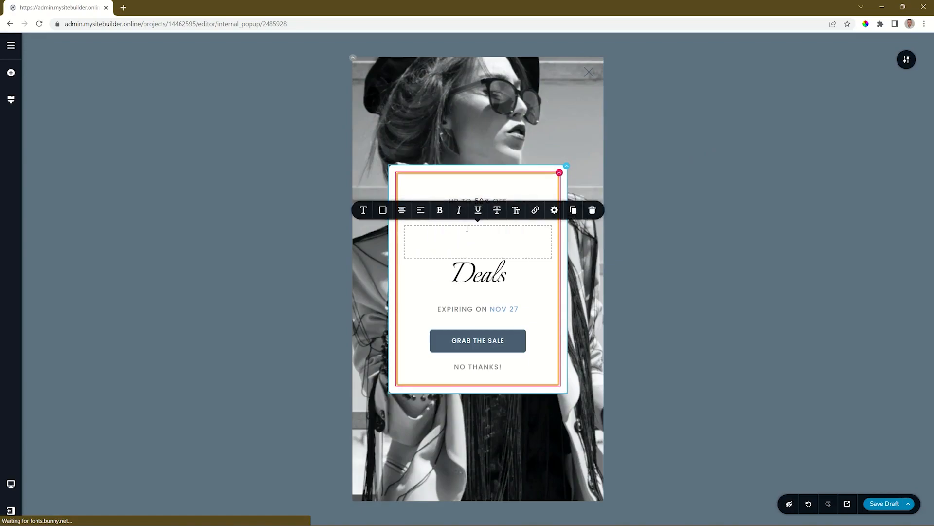
pyautogui.doubleClick(481, 309)
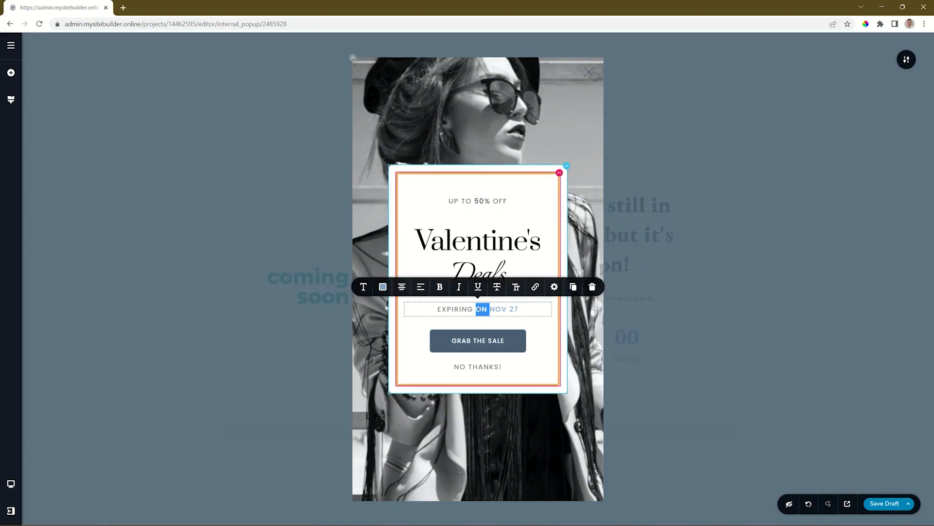
pyautogui.write('in')
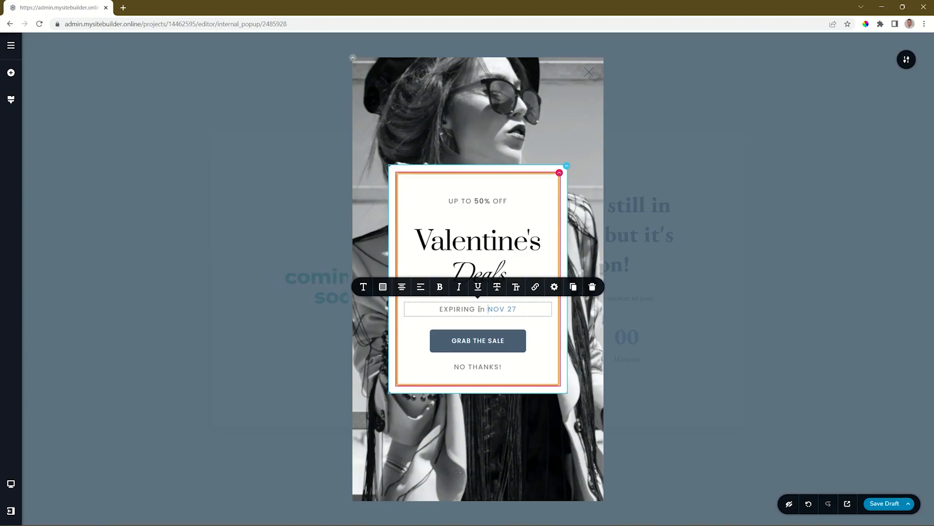
pyautogui.click(671, 304)
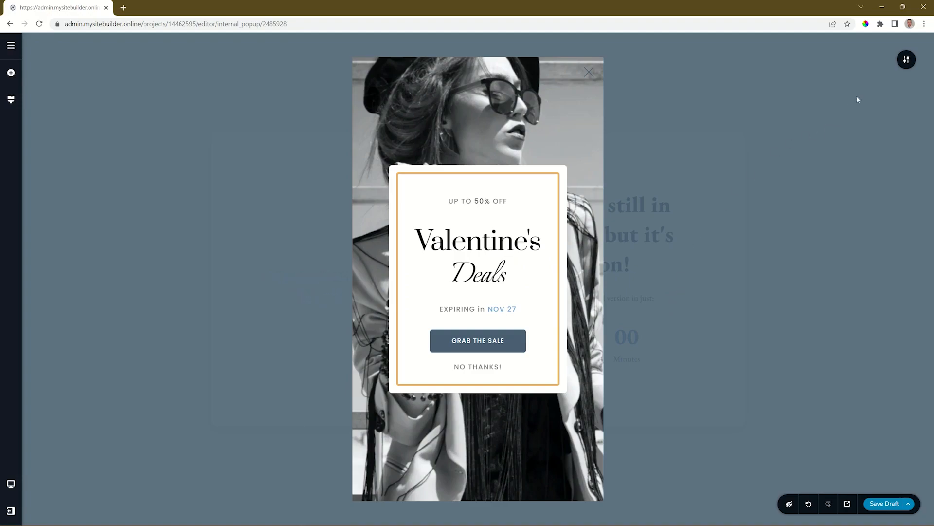
# Step: Review the popup's triggers and its page display conditions, then close the settings
pyautogui.click(905, 60)
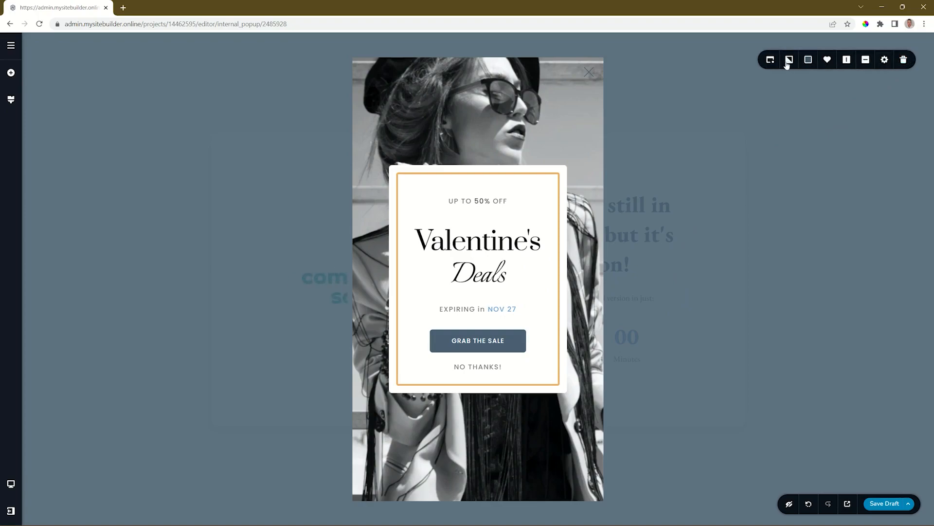
pyautogui.click(773, 61)
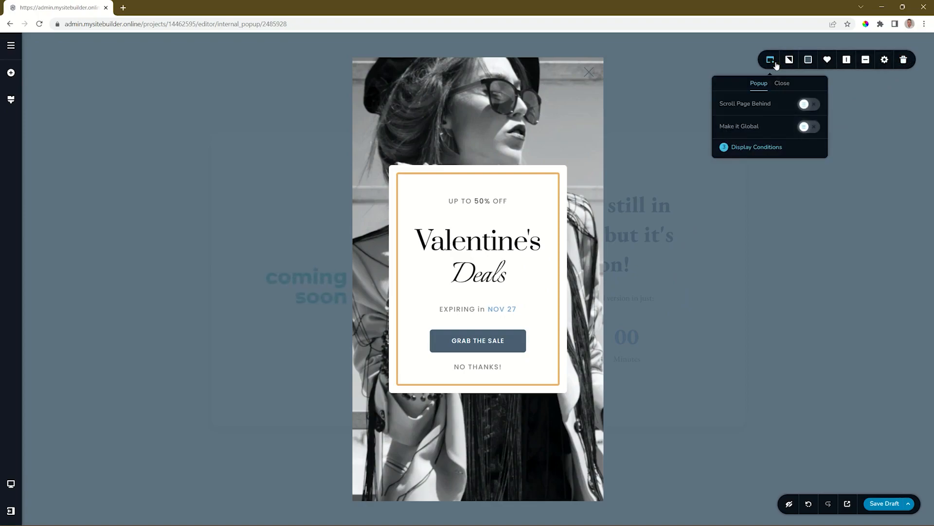
pyautogui.click(746, 151)
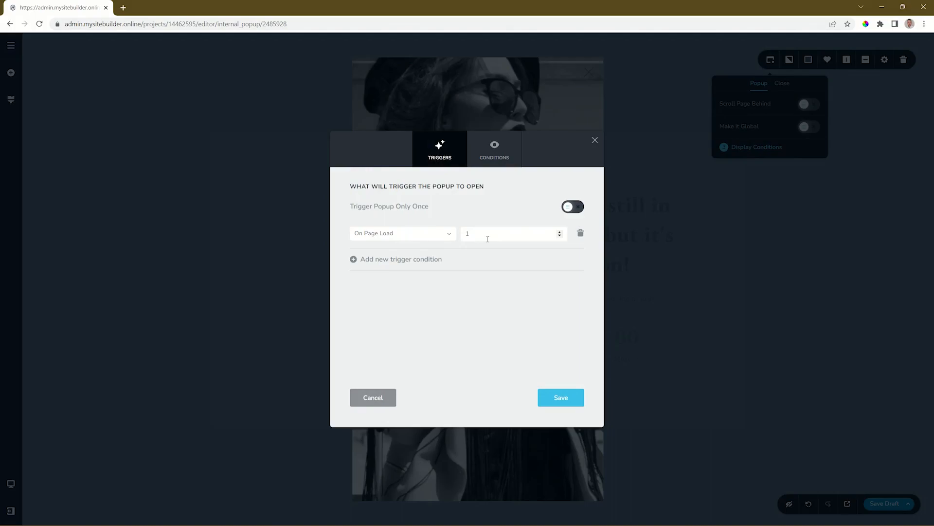
pyautogui.click(494, 151)
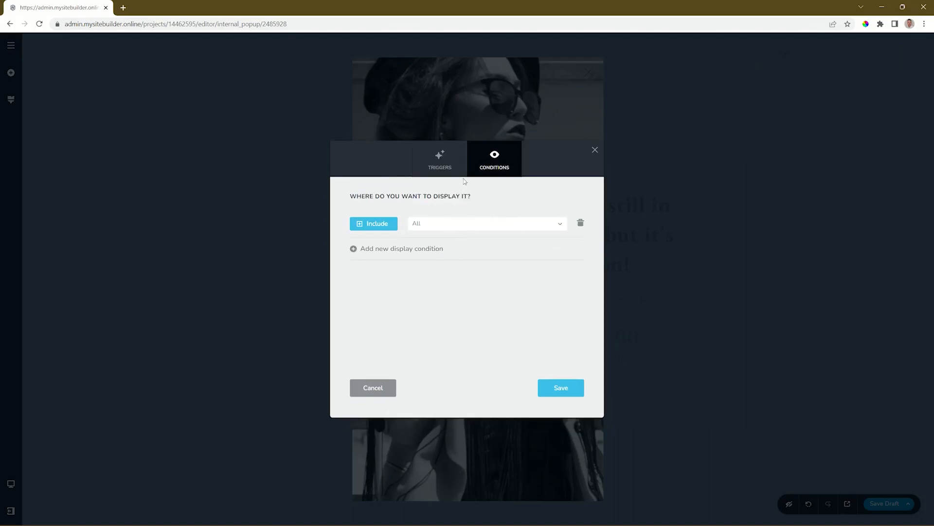
pyautogui.click(442, 167)
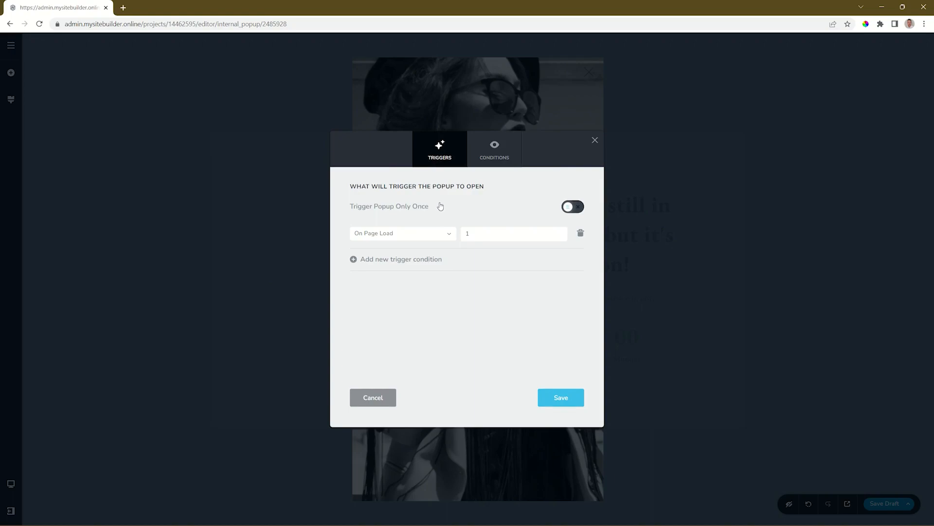
pyautogui.click(577, 401)
pyautogui.click(595, 143)
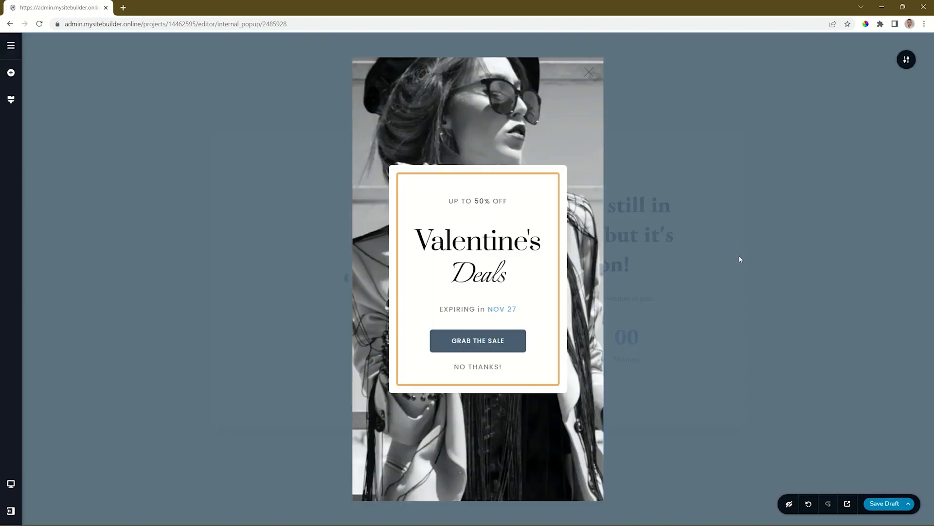
# Step: Publish the popup and open the live site to check it
pyautogui.click(908, 503)
pyautogui.click(896, 477)
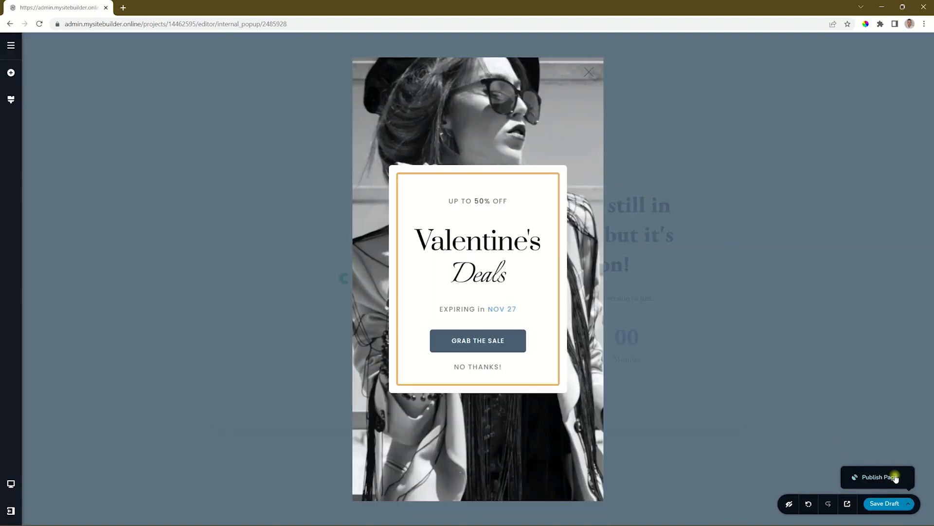
pyautogui.click(855, 505)
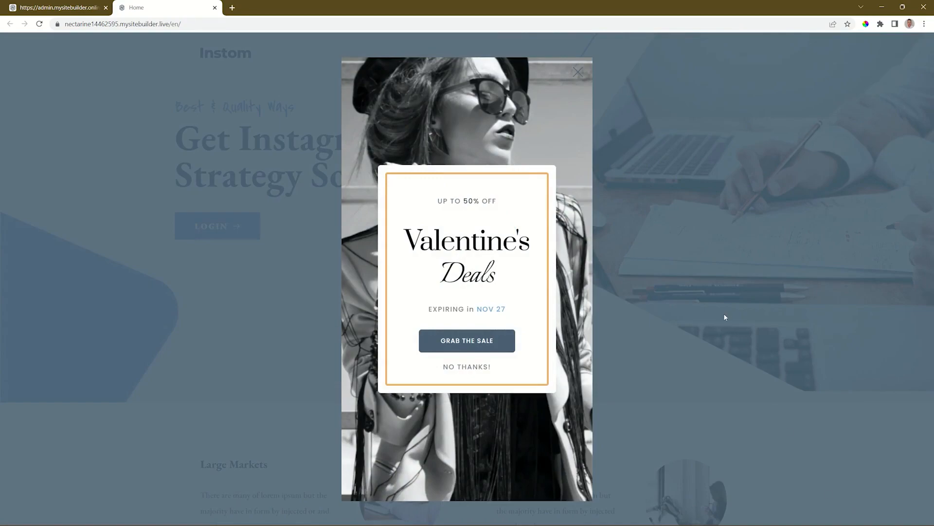
# Step: Return to the popup editor and open the popup's display conditions
pyautogui.click(54, 7)
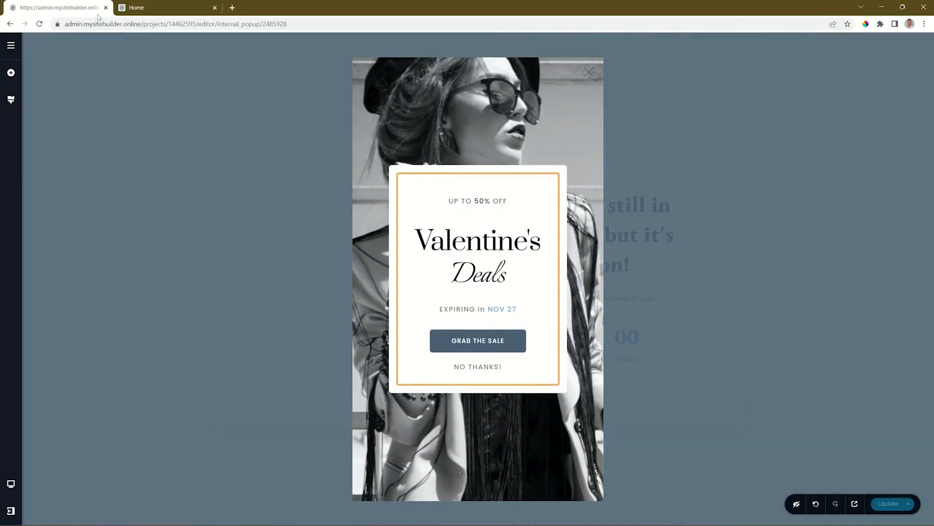
pyautogui.click(906, 60)
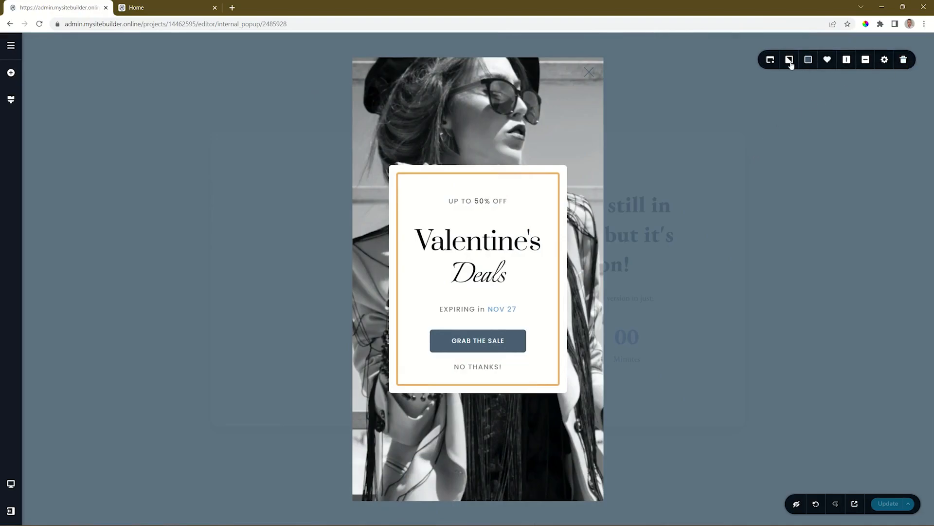
pyautogui.click(770, 61)
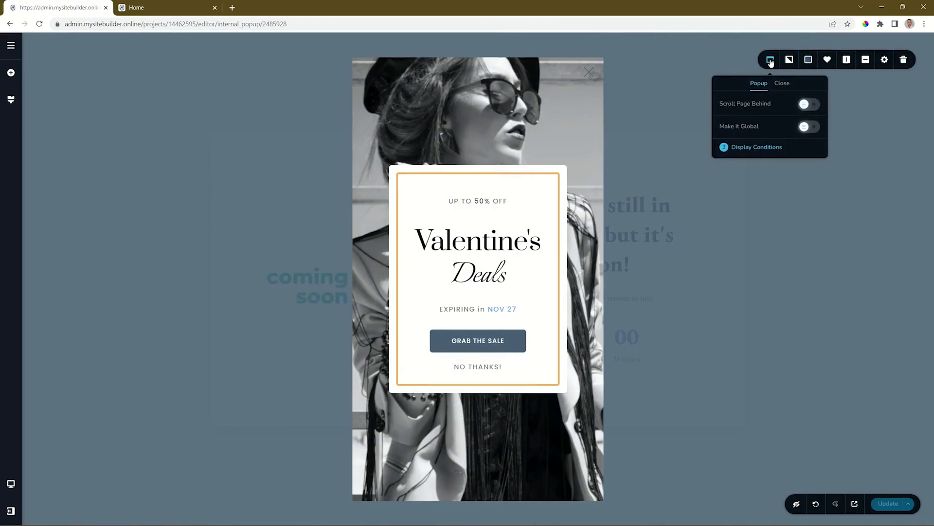
pyautogui.click(752, 147)
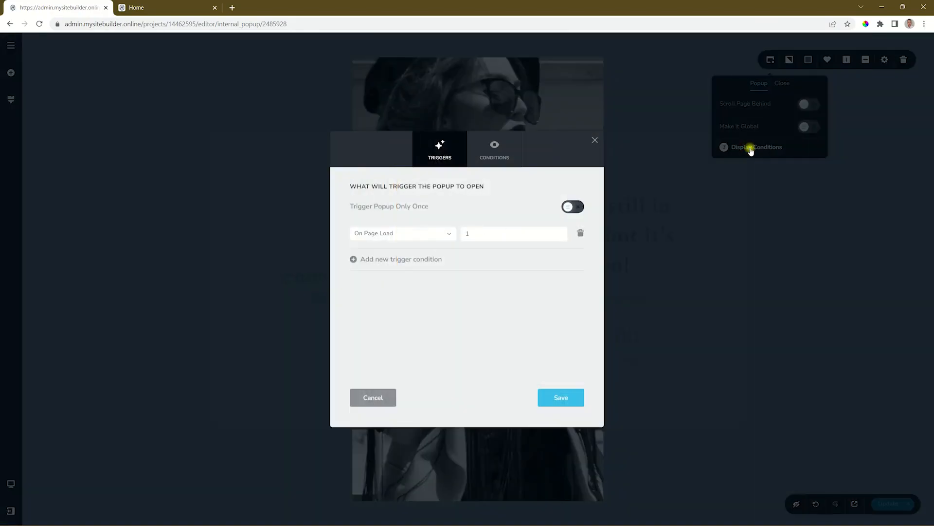
# Step: Try the After Inactivity trigger with 5 seconds, followed by the On Page Exit Intent trigger
pyautogui.click(444, 233)
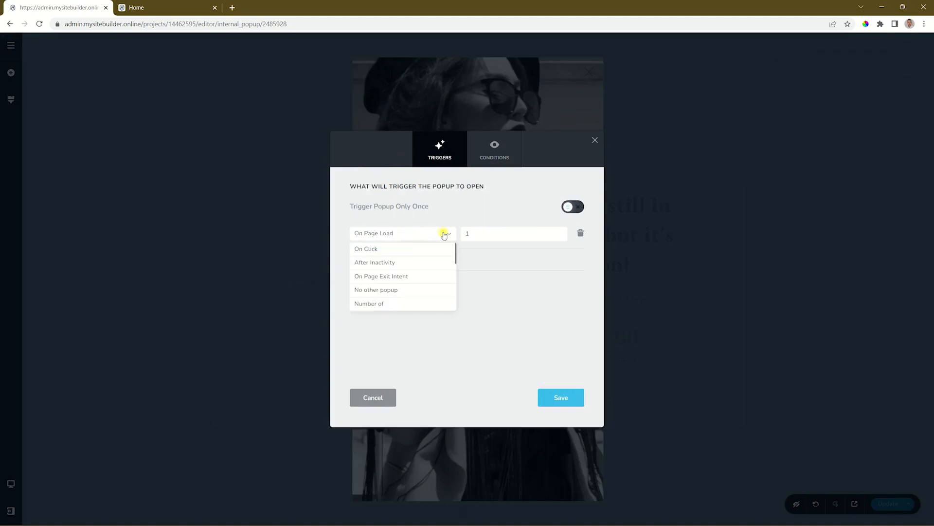
pyautogui.click(376, 262)
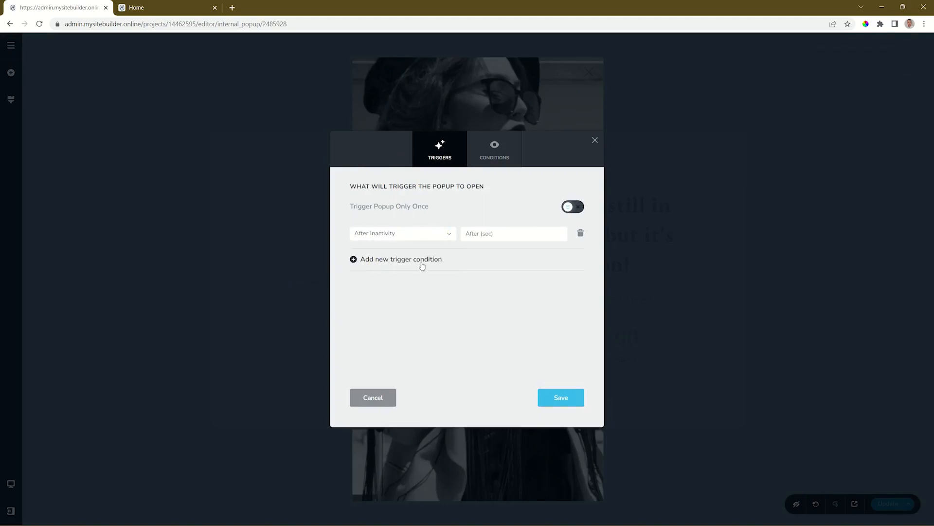
pyautogui.click(491, 237)
pyautogui.write('5')
pyautogui.click(445, 234)
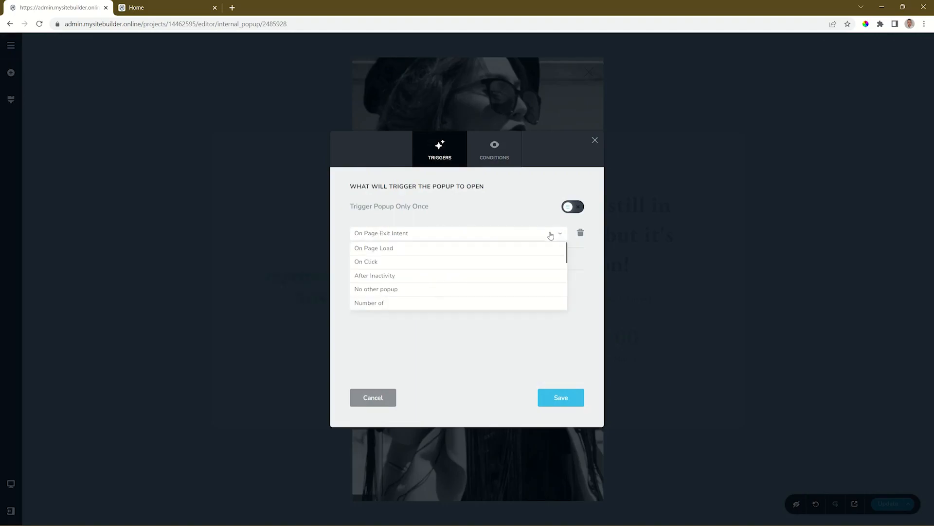
# Step: Set the popup trigger to On Scroll, Down, at 60% of page height, then save and update the popup
pyautogui.scroll(-2, 513, 259)
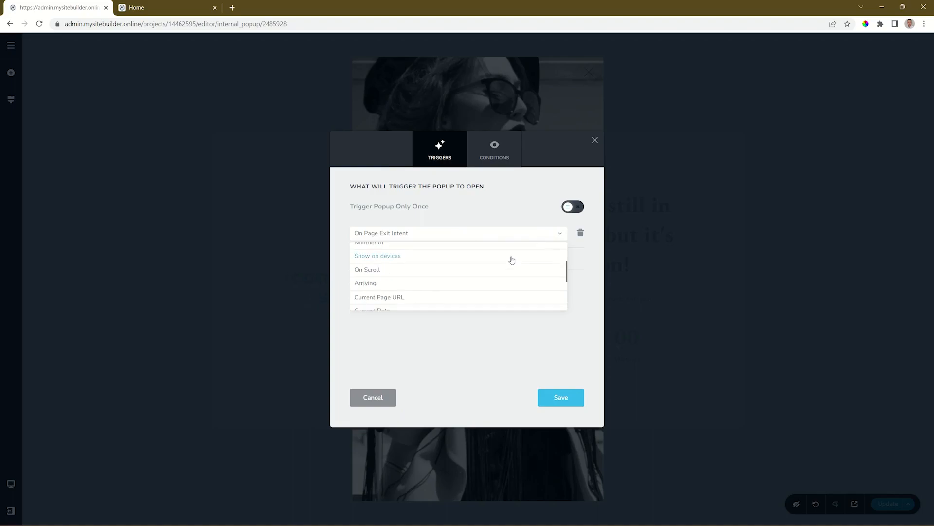
pyautogui.click(373, 270)
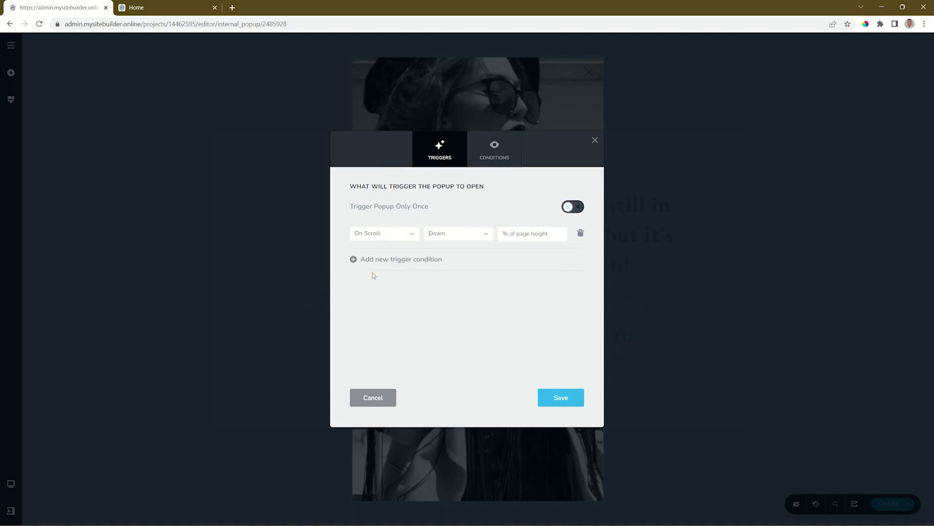
pyautogui.click(534, 234)
pyautogui.write('60')
pyautogui.click(567, 401)
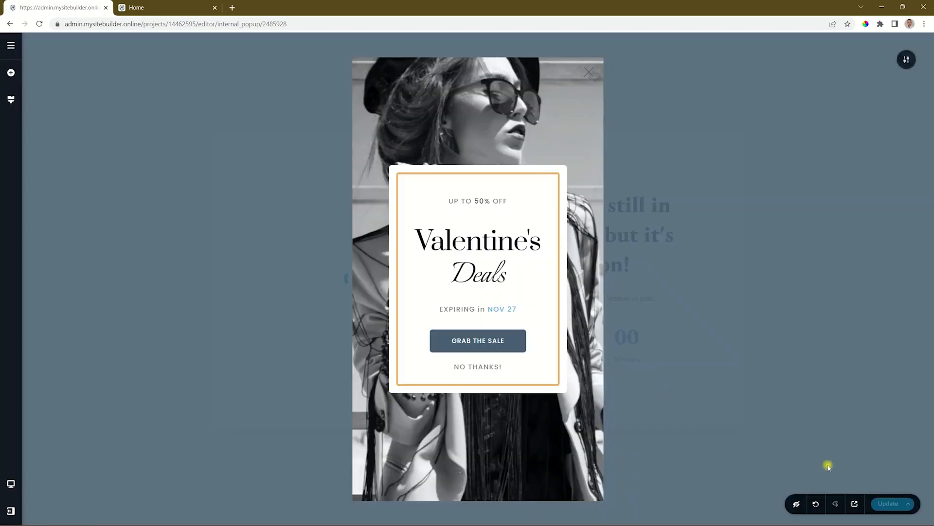
pyautogui.click(876, 501)
# Step: Reload the live Home page and scroll down it to test the popup's scroll trigger
pyautogui.click(146, 7)
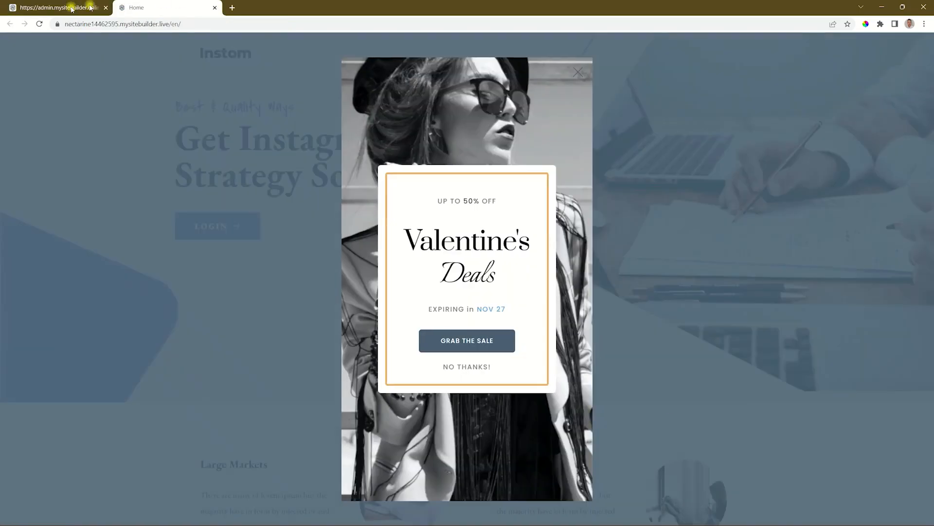
pyautogui.click(40, 24)
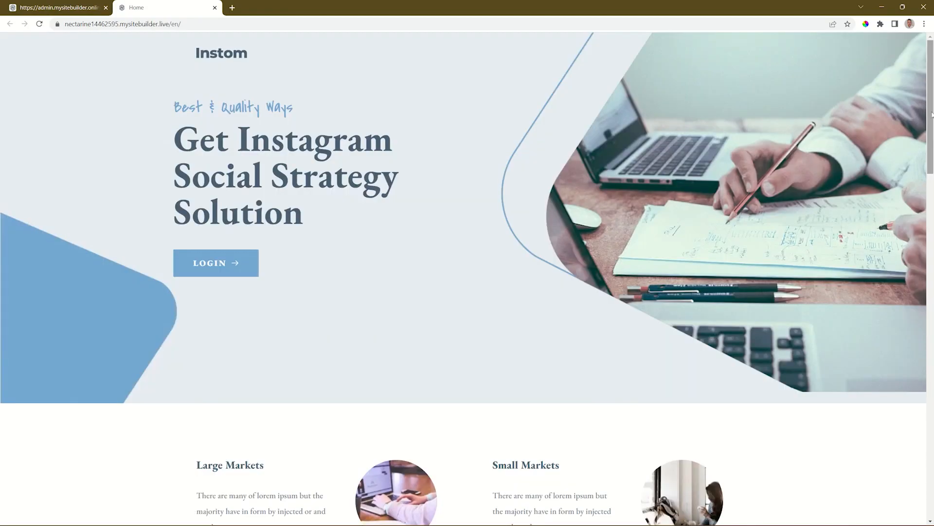
pyautogui.moveTo(931, 115); pyautogui.dragTo(933, 332)
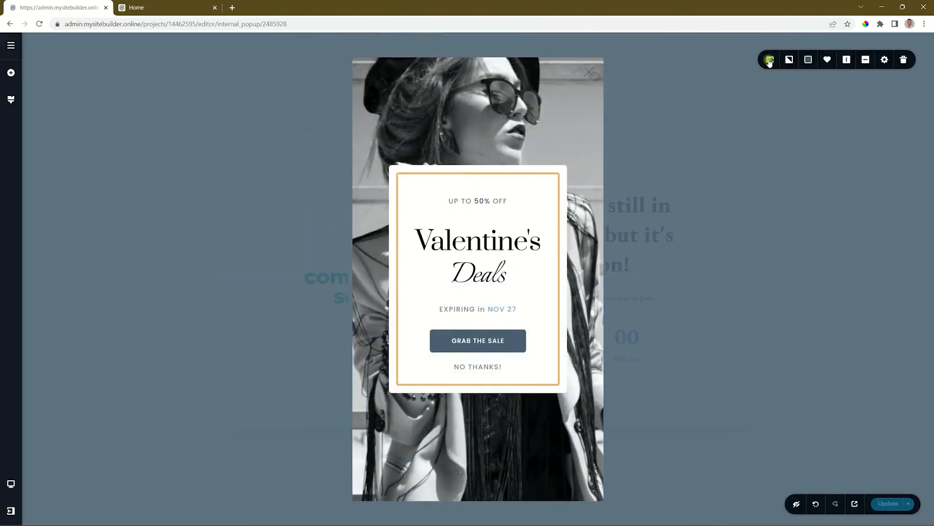
# Step: Open the popup's display conditions in the editor
pyautogui.click(770, 61)
pyautogui.click(754, 147)
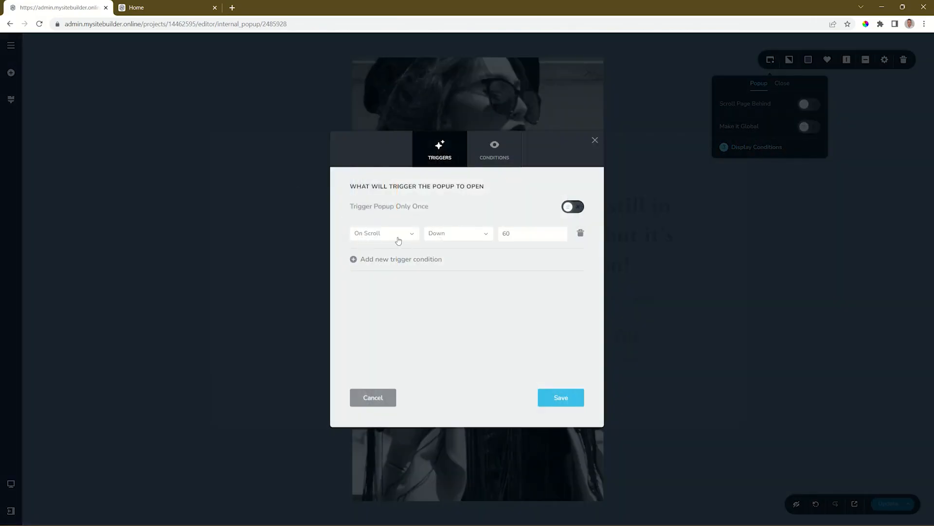
# Step: Try adding a second trigger condition below On Scroll, and try the Trigger Popup Only Once option
pyautogui.click(392, 258)
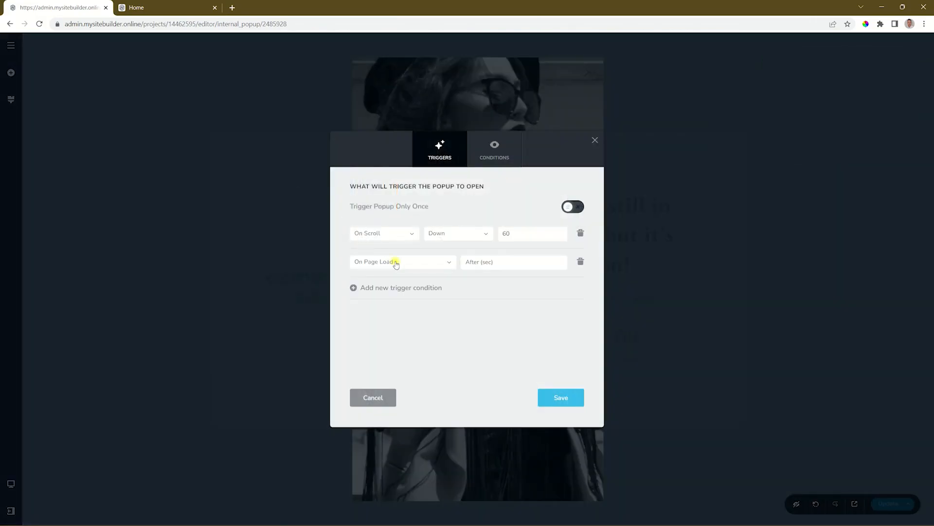
pyautogui.click(395, 262)
pyautogui.click(390, 305)
pyautogui.click(579, 209)
# Step: Try limiting the popup's Include display condition to Pages, and return it to All
pyautogui.click(497, 155)
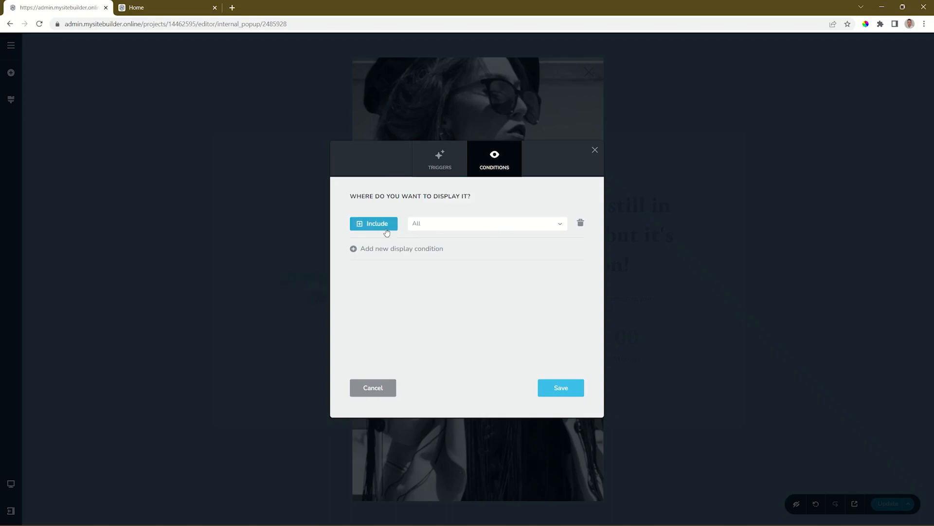
pyautogui.click(435, 225)
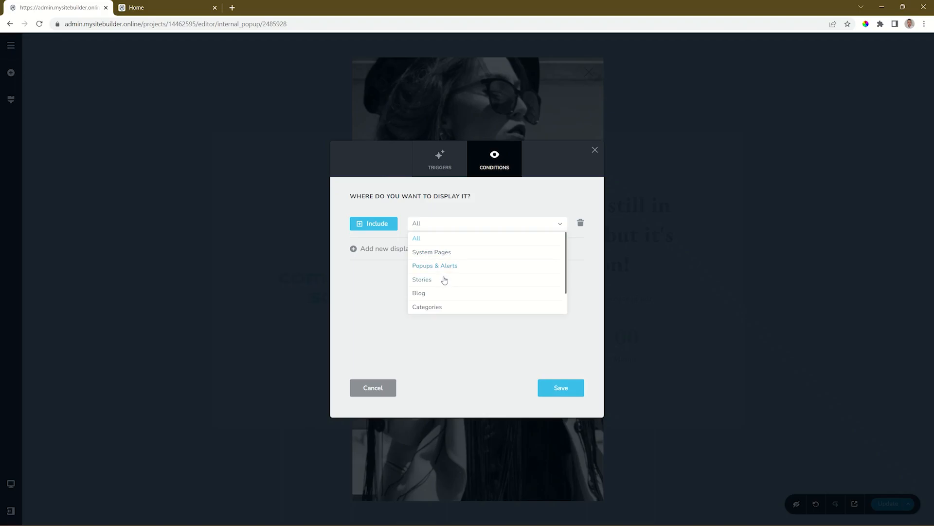
pyautogui.scroll(-1, 444, 280)
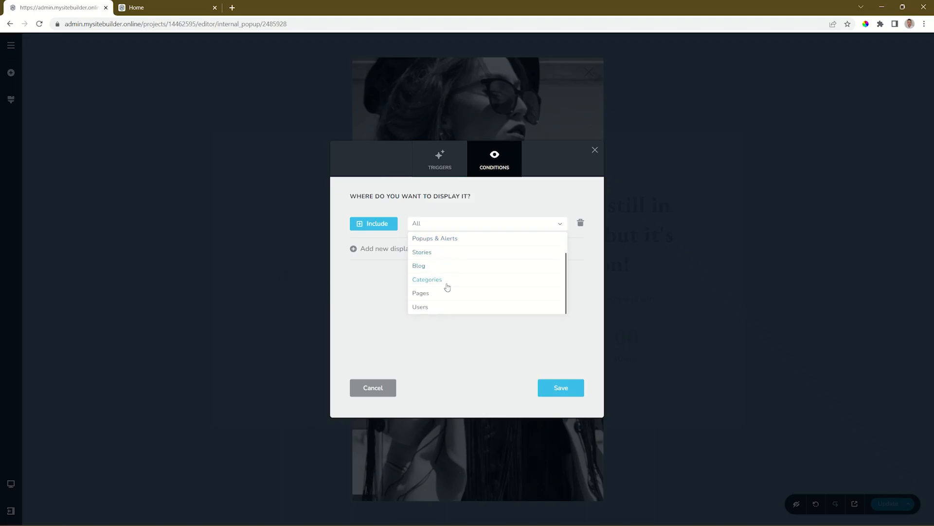
pyautogui.click(423, 293)
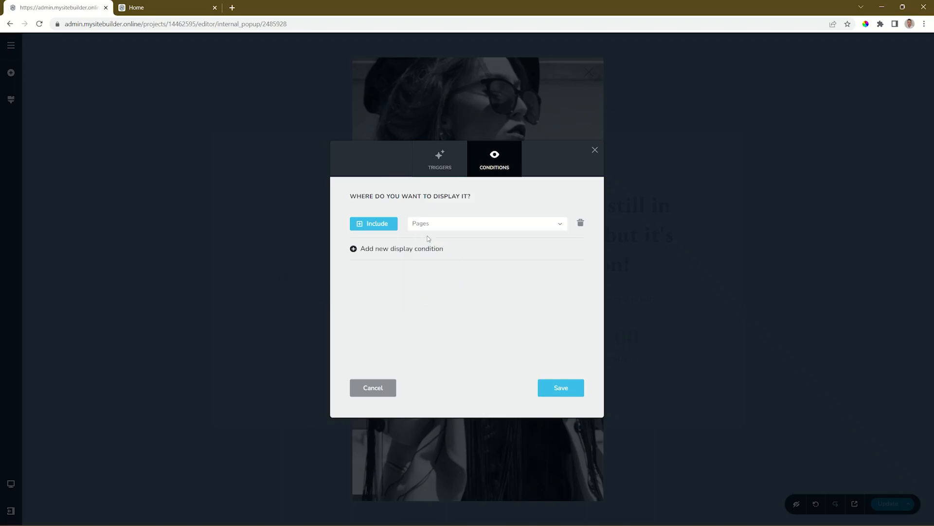
pyautogui.click(507, 225)
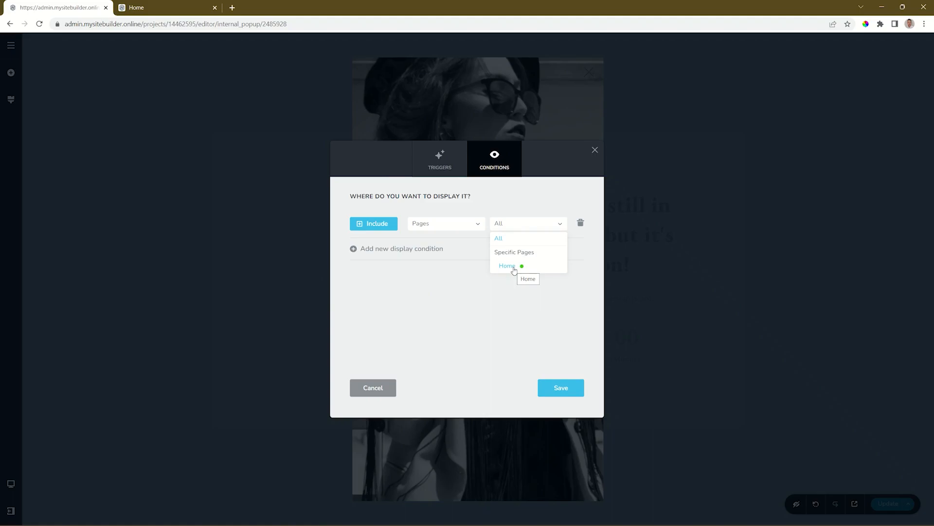
pyautogui.click(478, 223)
pyautogui.click(448, 239)
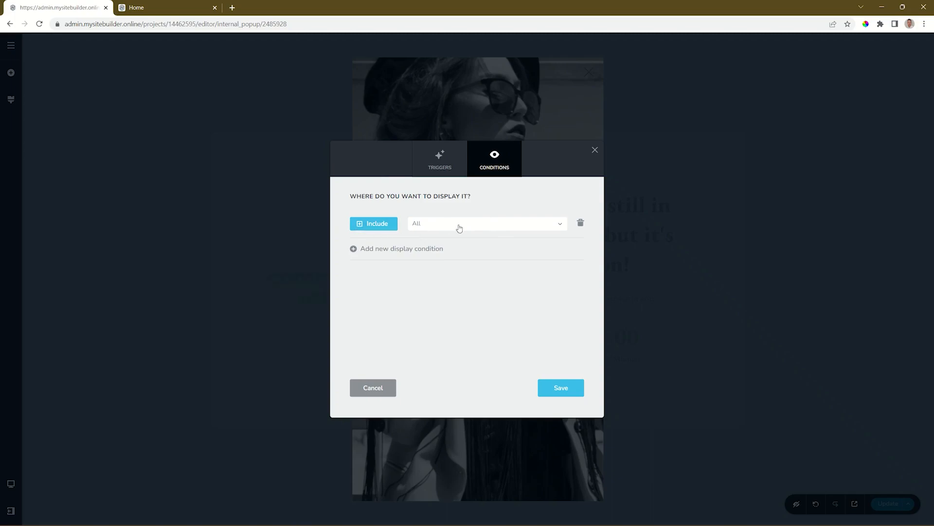
# Step: Add a second display condition that excludes Pages
pyautogui.click(369, 250)
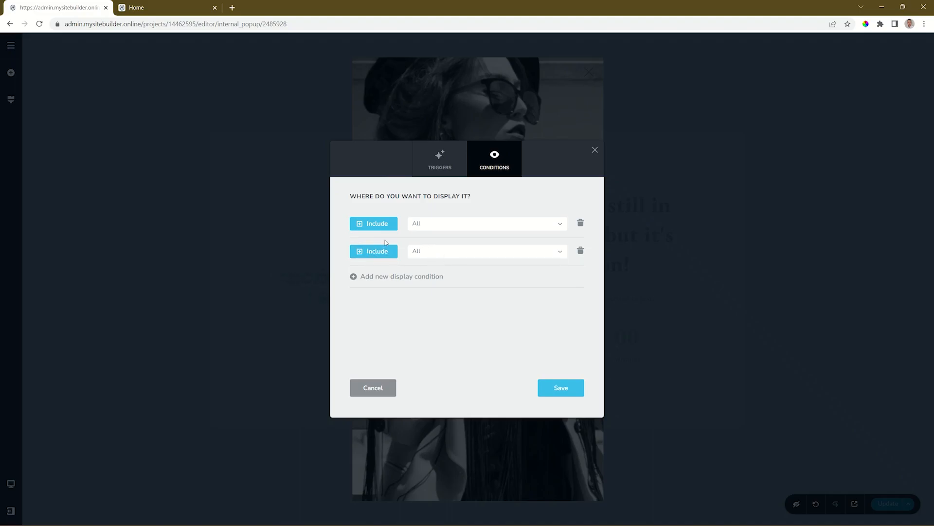
pyautogui.click(377, 256)
pyautogui.click(454, 250)
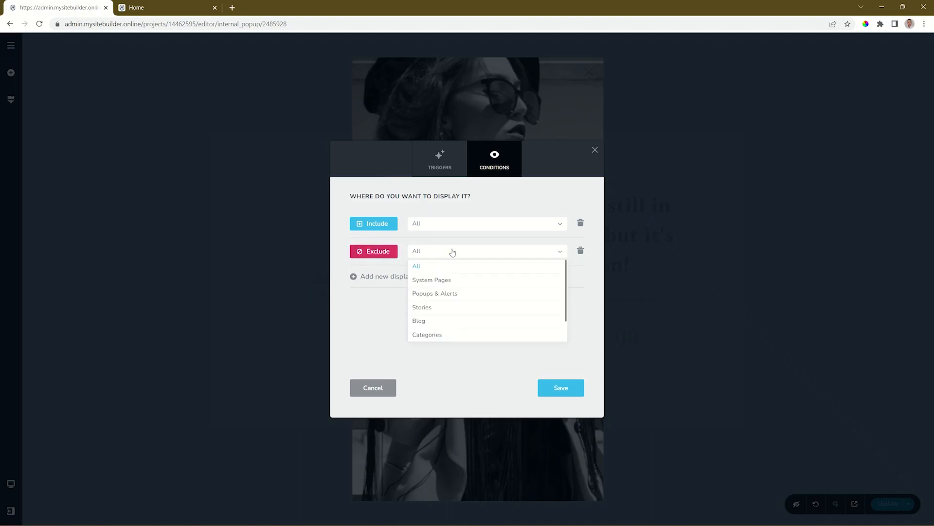
pyautogui.scroll(-1, 432, 319)
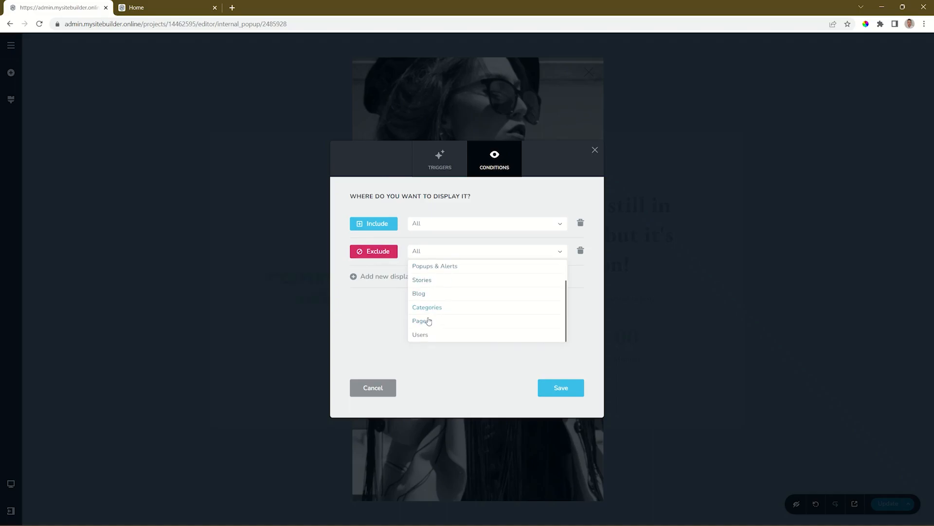
pyautogui.click(422, 321)
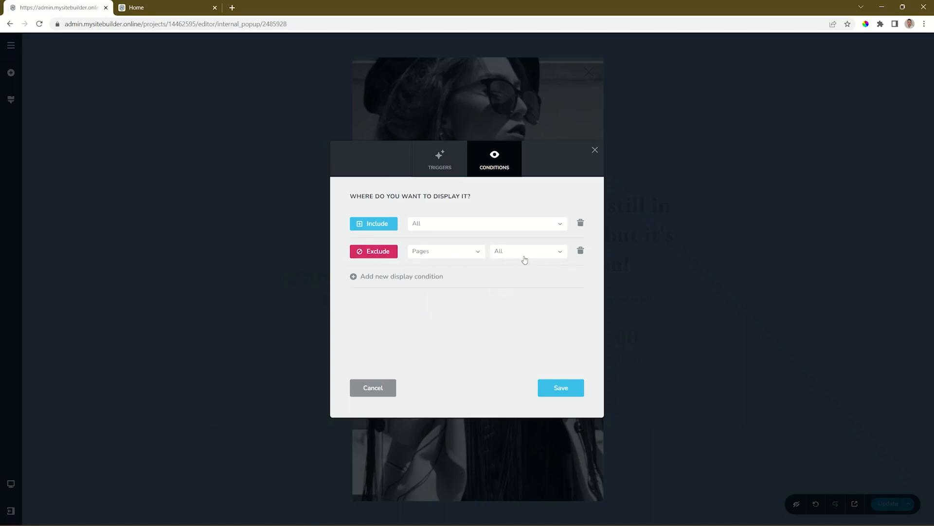
# Step: Return to the popup's triggers and examine the trigger types available for the existing condition
pyautogui.click(455, 161)
pyautogui.click(402, 237)
pyautogui.scroll(-3, 402, 258)
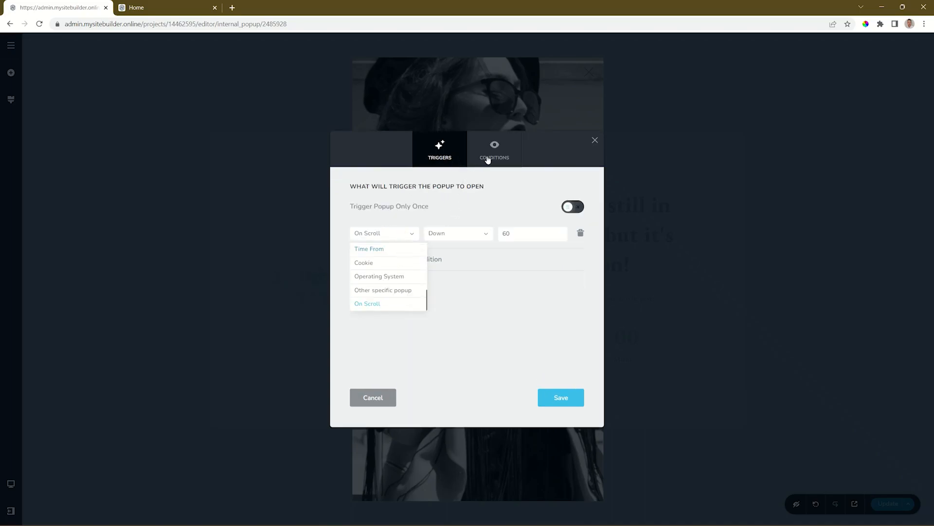